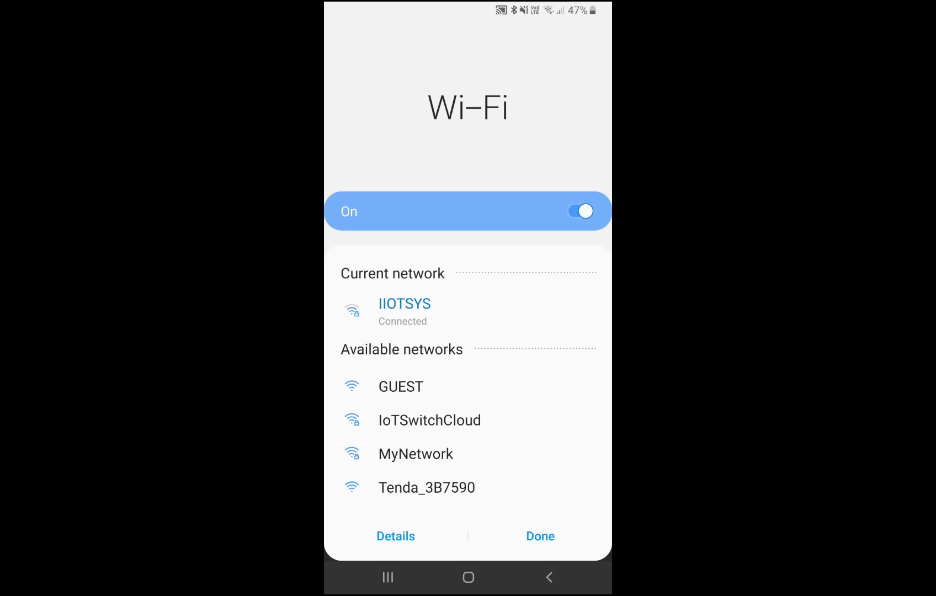
# - Join the phone to the IoTSwitchCloud Wi-Fi and reload the switch's Main Menu at 192.168.4.1
pyautogui.click(430, 420)
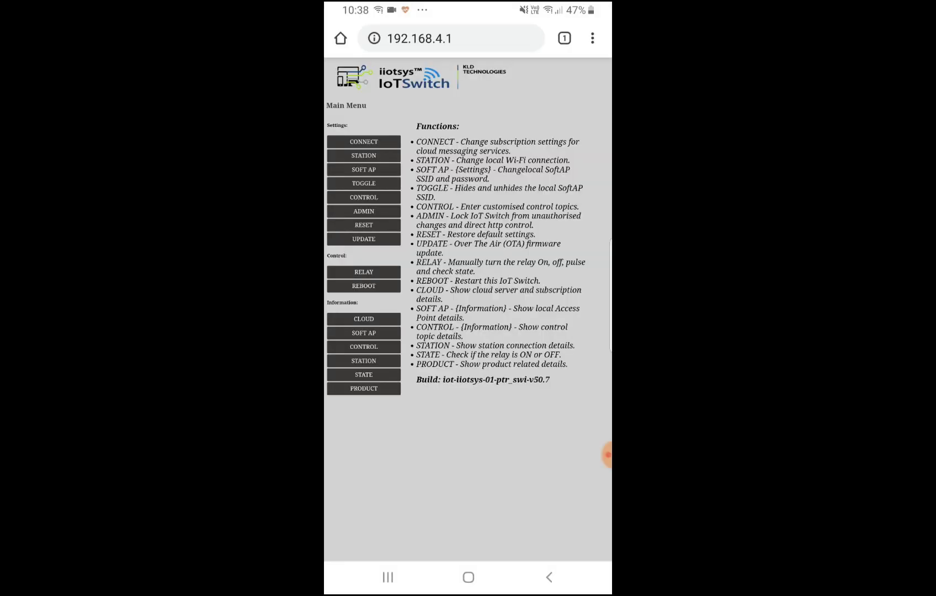
pyautogui.moveTo(468, 220); pyautogui.dragTo(468, 415)
# - Open Station Configuration, choose SSID MyNetwork, and enter the Wi-Fi password in both password fields
pyautogui.click(364, 156)
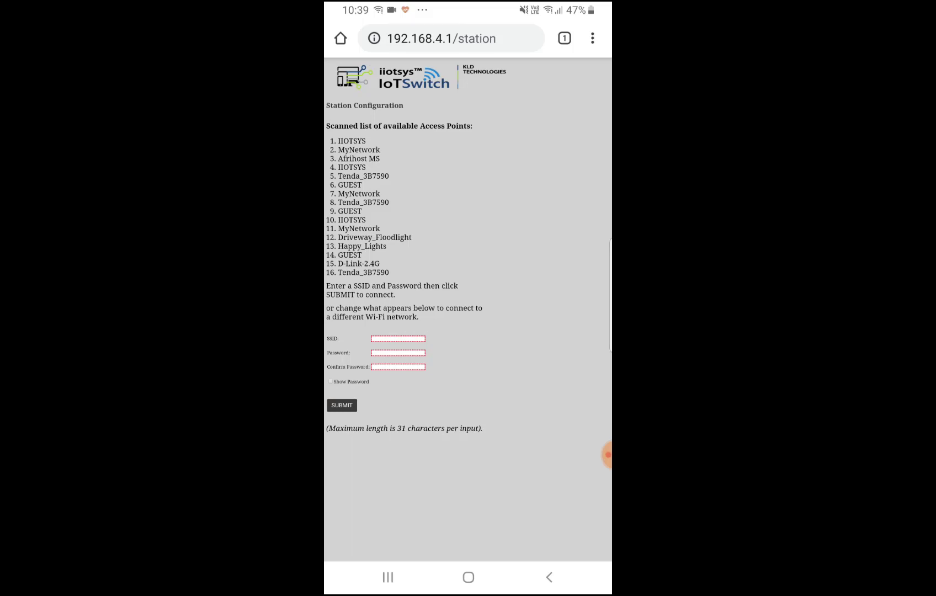
pyautogui.click(398, 338)
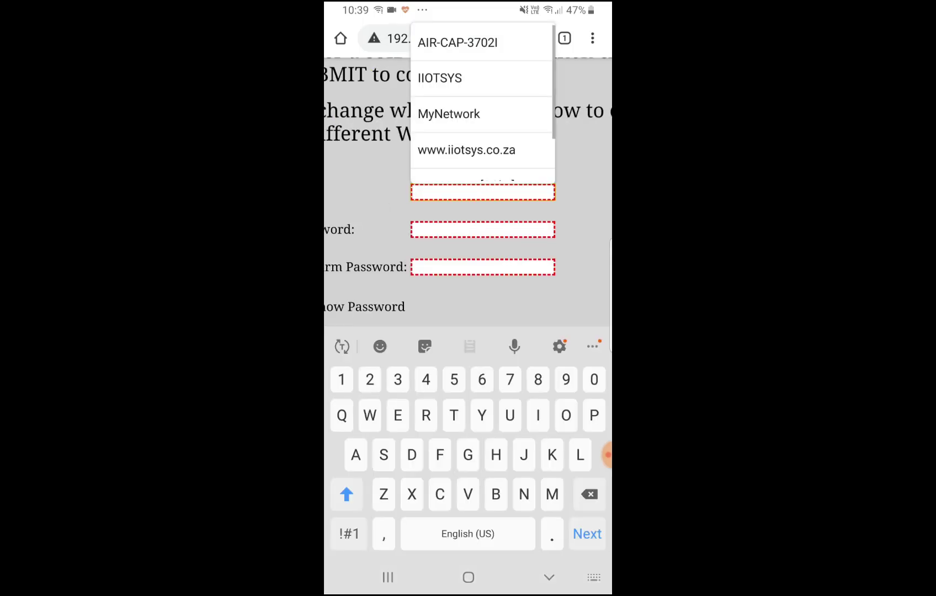
pyautogui.click(483, 114)
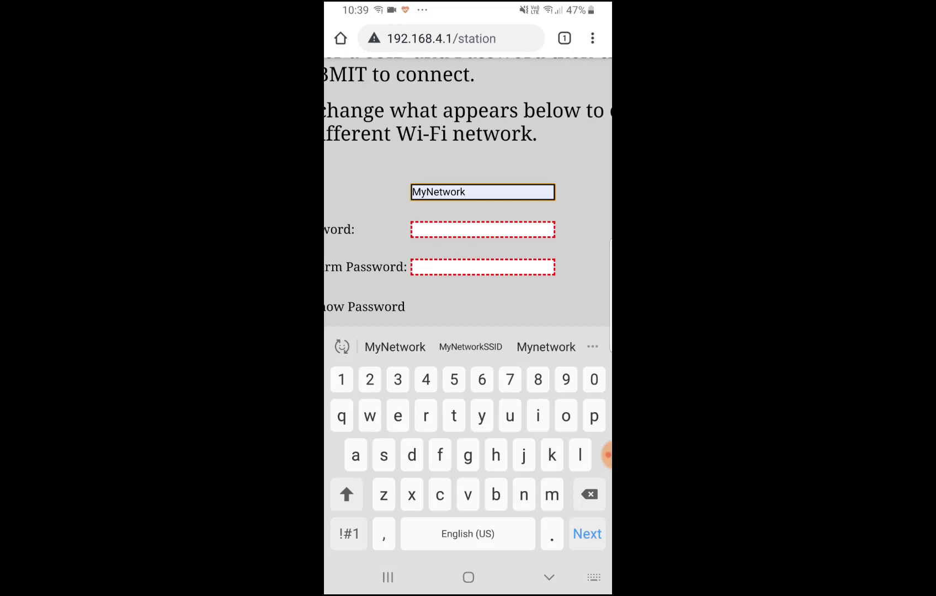
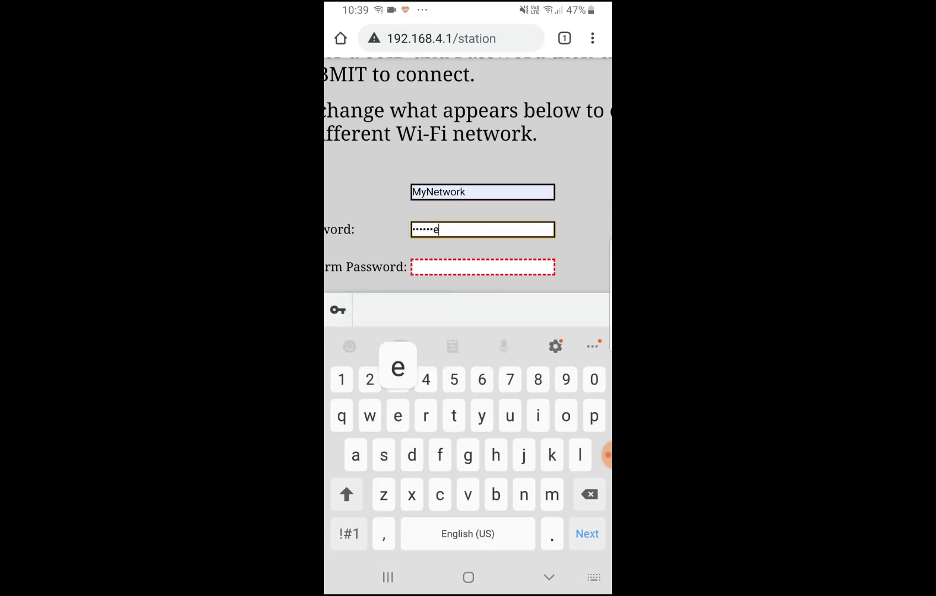
pyautogui.press('Tab')
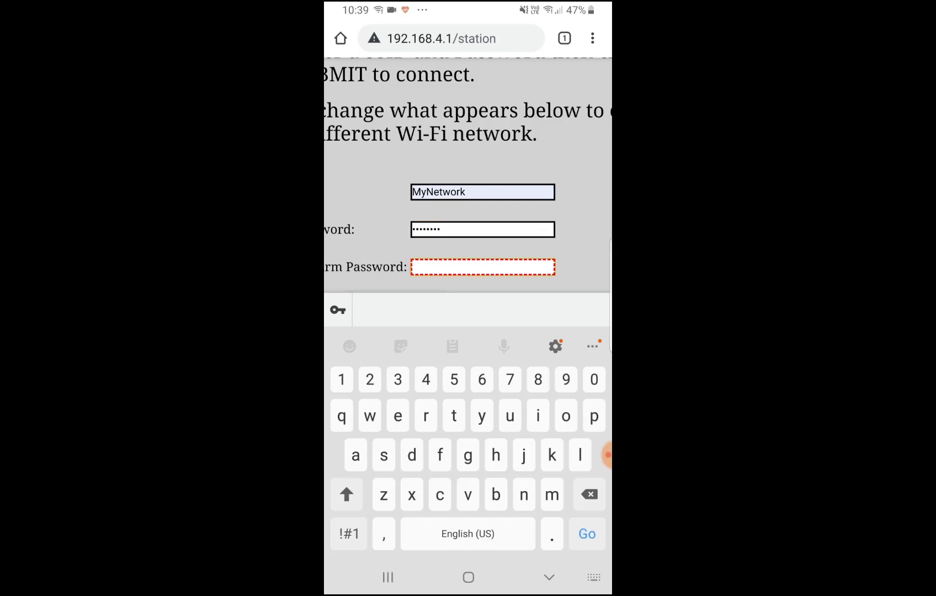
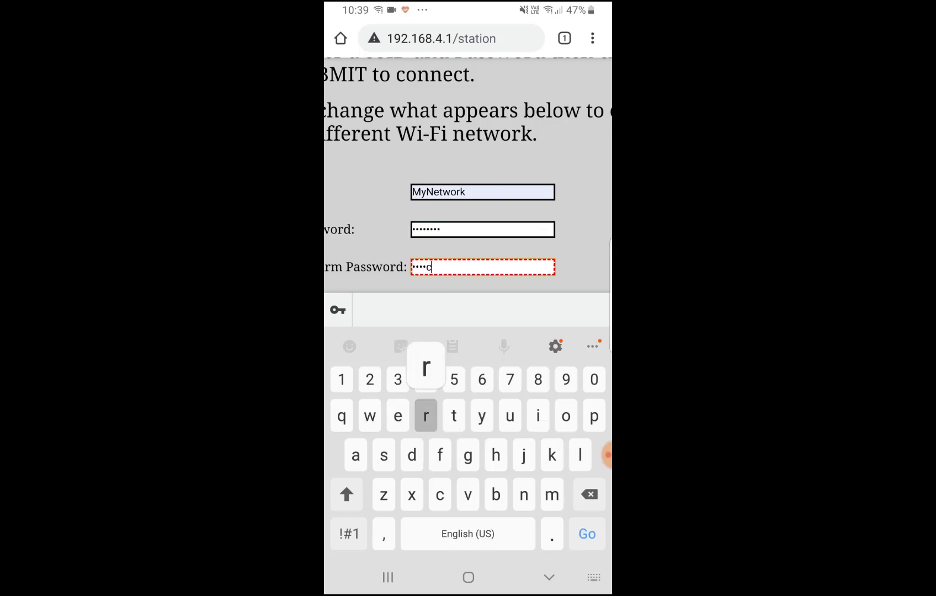
pyautogui.click(549, 577)
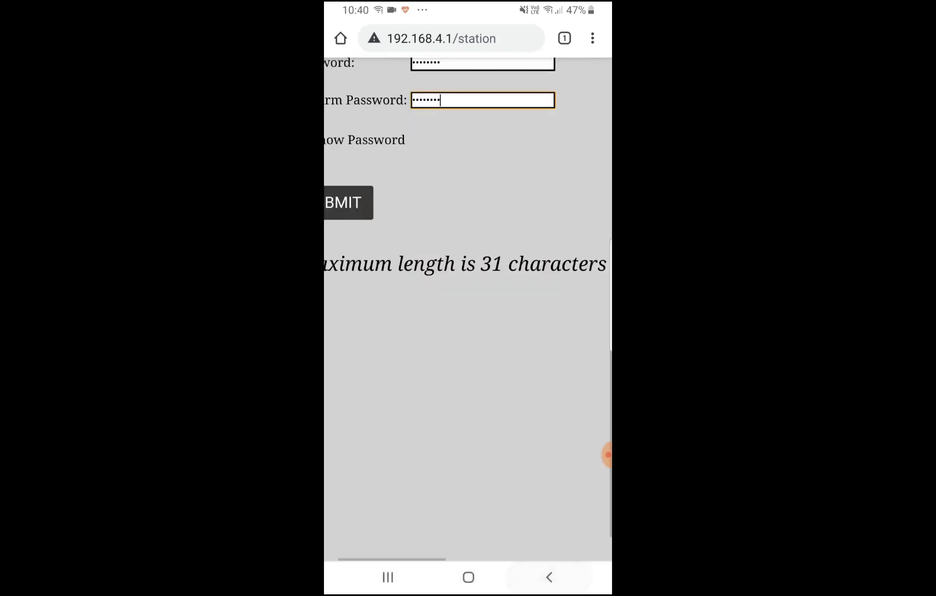
# - Submit the MyNetwork station settings and, after the Success message, go back to the Main Menu
pyautogui.click(348, 202)
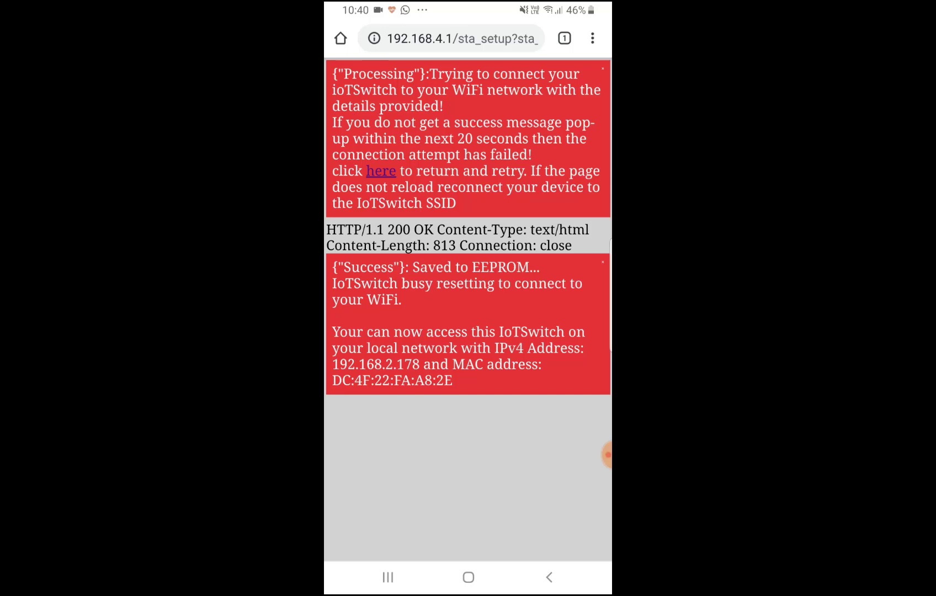
pyautogui.click(549, 578)
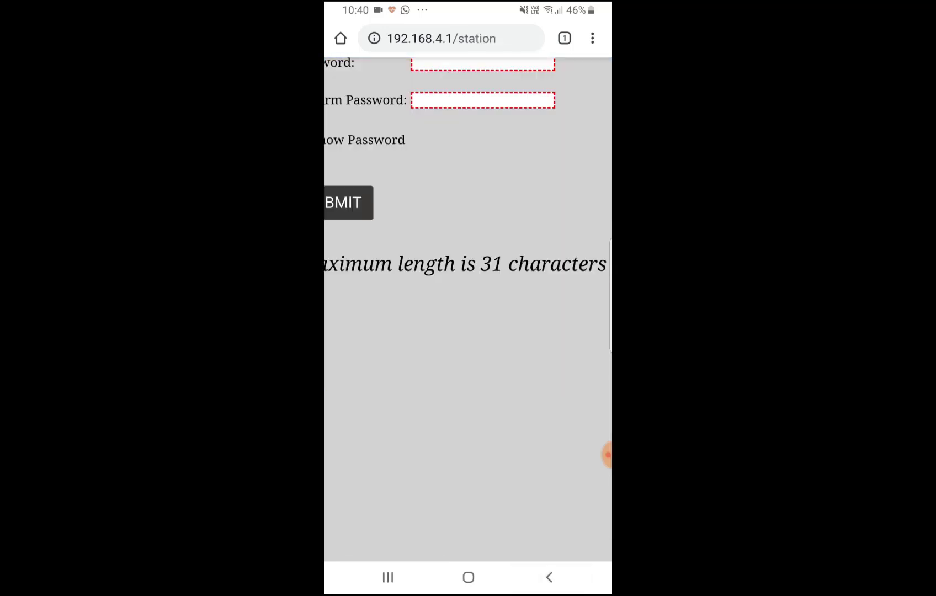
pyautogui.click(549, 577)
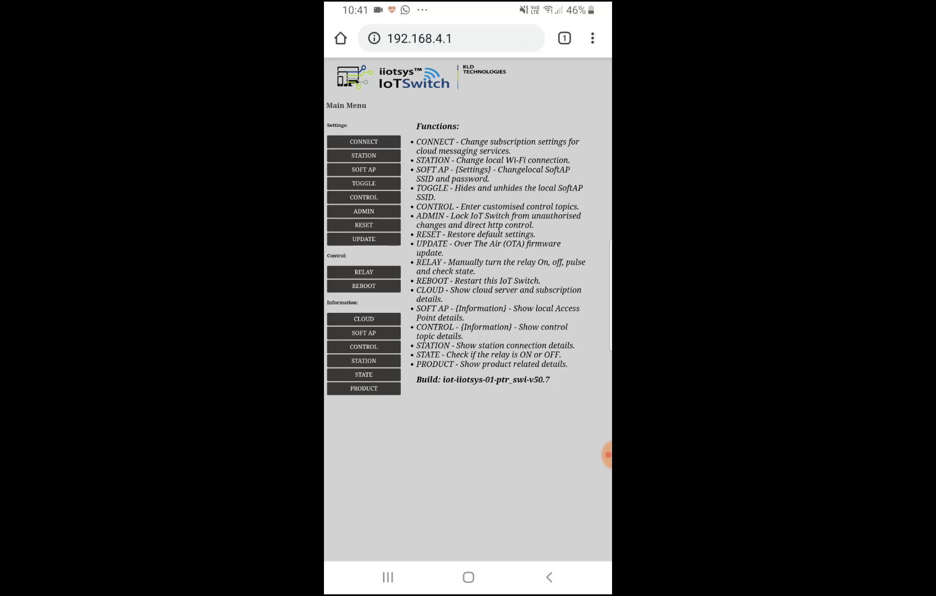
# - Check Information > STATION for SSID MyNetwork and station IP 192.168.2.178, then return to the Main Menu
pyautogui.moveTo(468, 138); pyautogui.dragTo(468, 248)
pyautogui.click(364, 360)
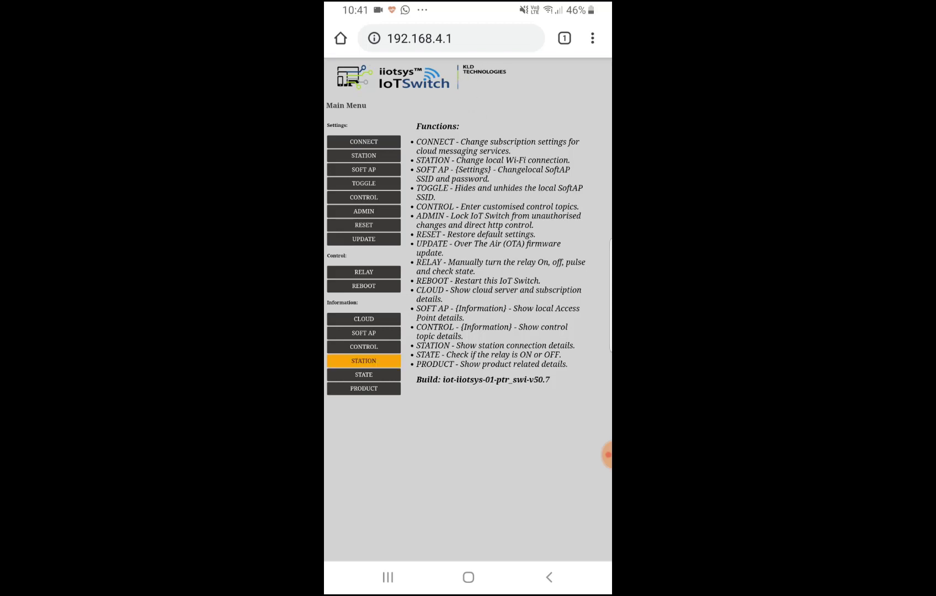
pyautogui.scroll(3, 468, 220)
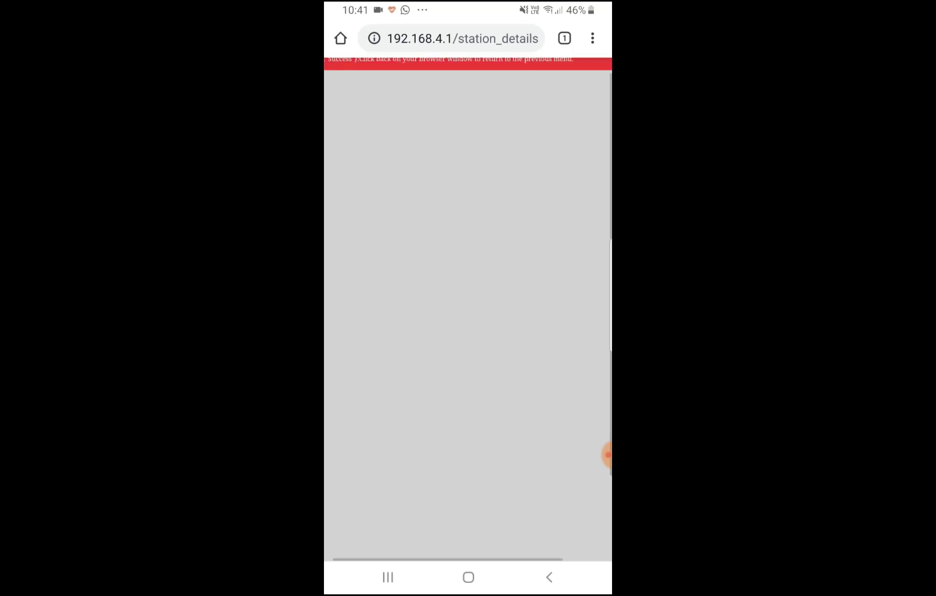
pyautogui.moveTo(468, 165); pyautogui.dragTo(469, 249)
pyautogui.hscroll(3, 469, 221)
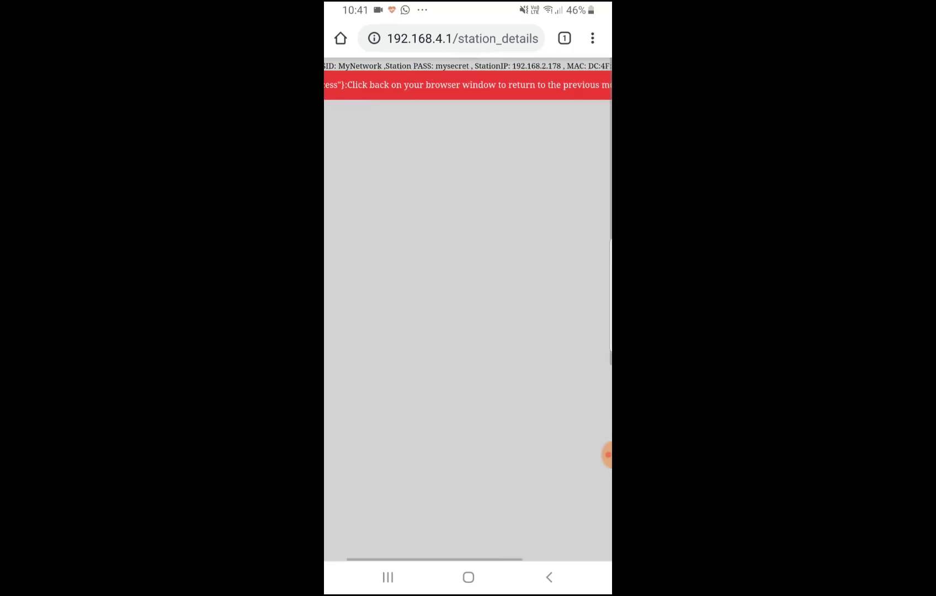
pyautogui.hscroll(-3, 469, 221)
pyautogui.hscroll(5, 468, 220)
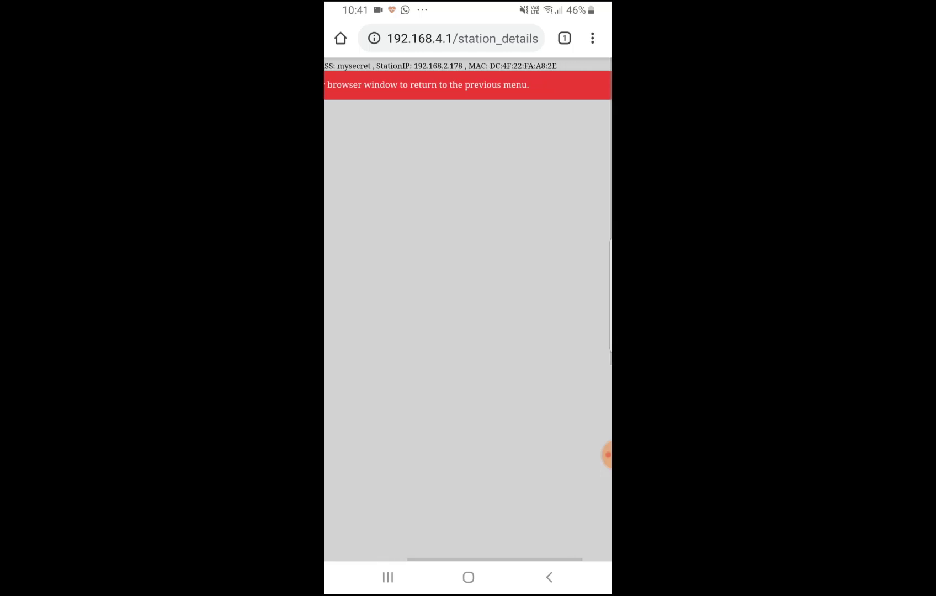
pyautogui.hscroll(2, 469, 221)
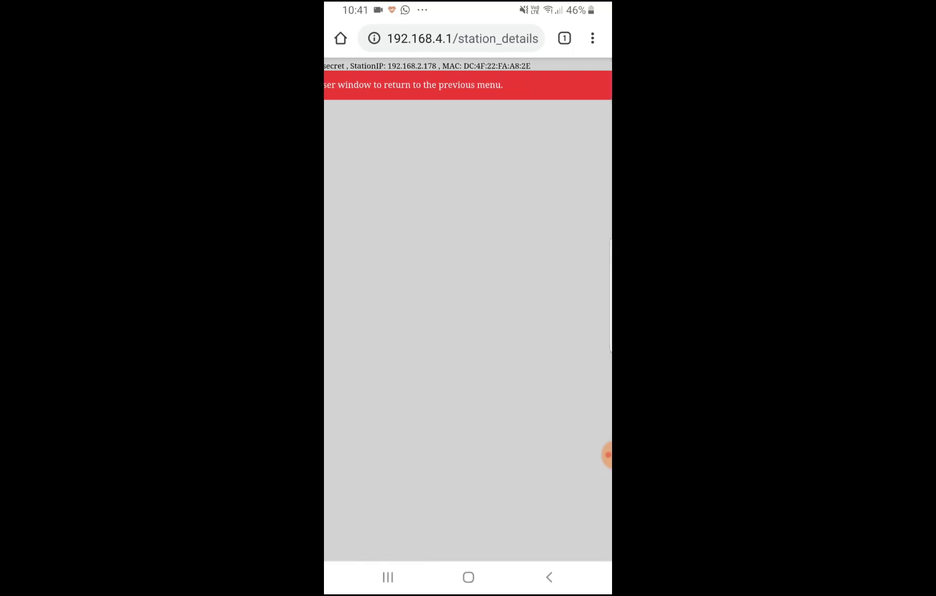
pyautogui.hscroll(-2, 469, 221)
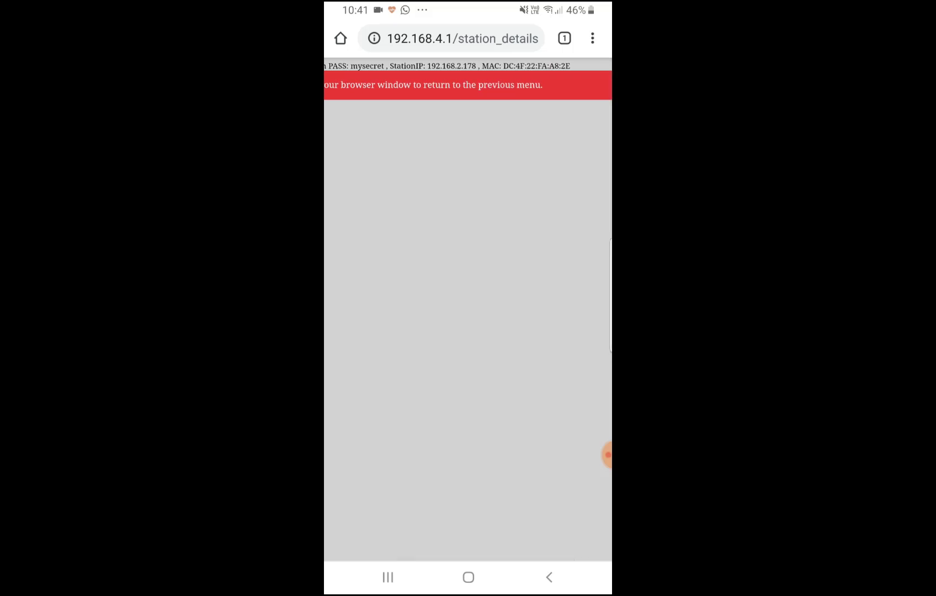
pyautogui.scroll(-3, 469, 221)
pyautogui.click(550, 577)
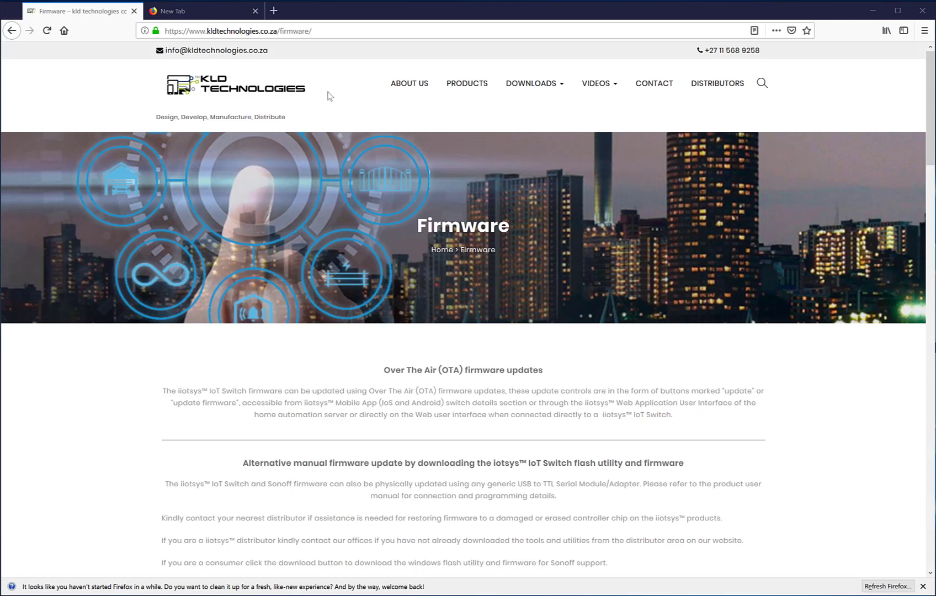
# - Load 192.168.2.178 in Firefox's new tab and scroll through the switch's Main Menu
pyautogui.click(212, 14)
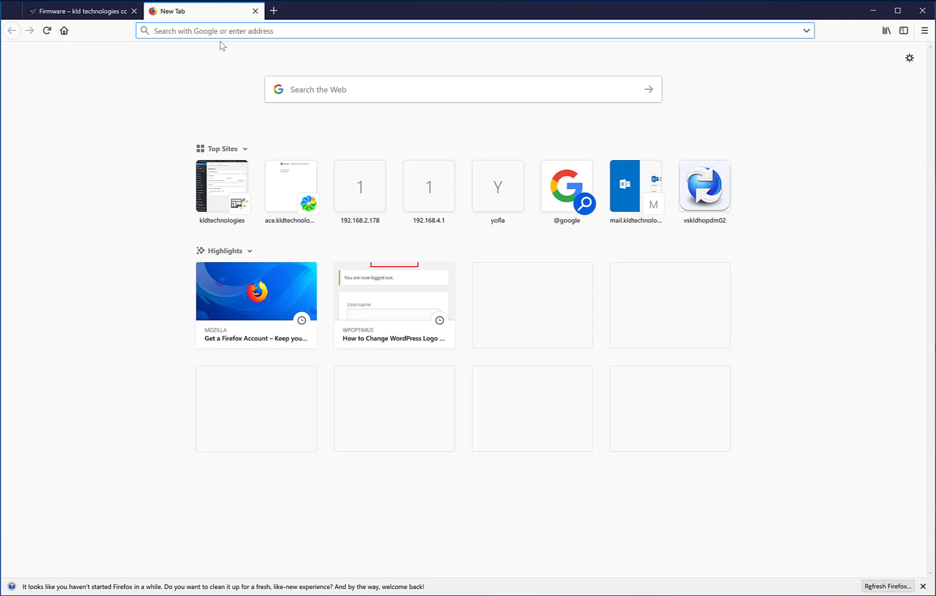
pyautogui.write('192.168')
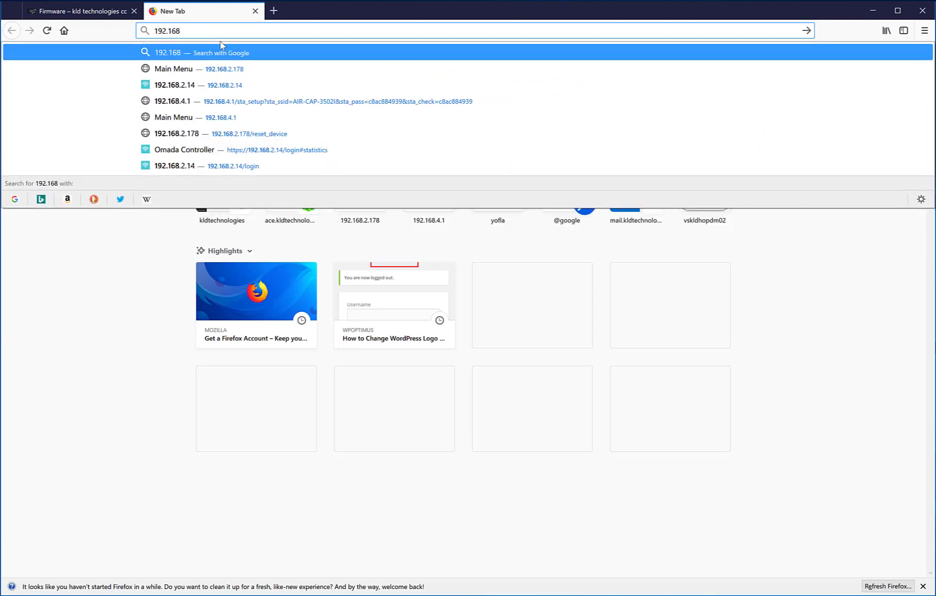
pyautogui.write('.2.178')
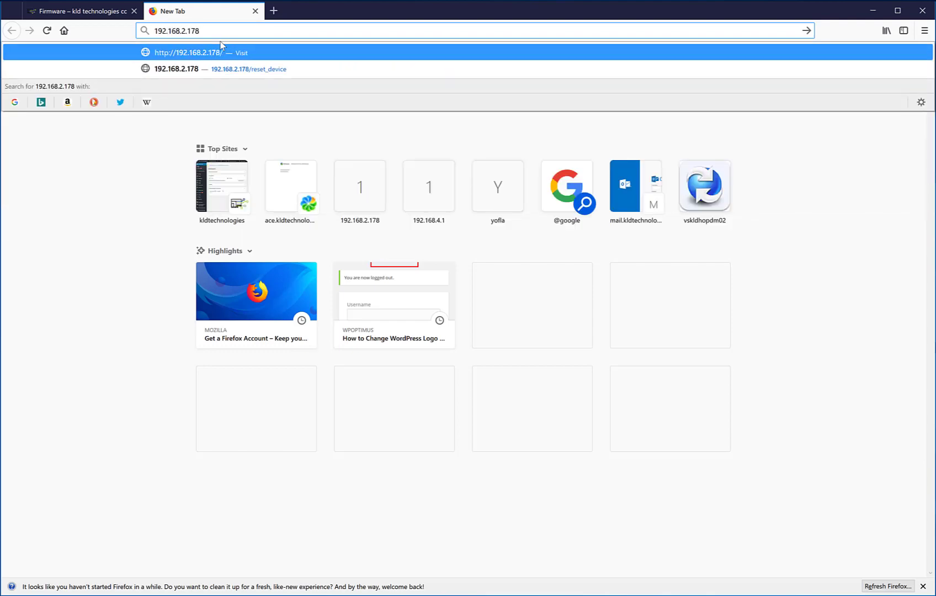
pyautogui.press('Return')
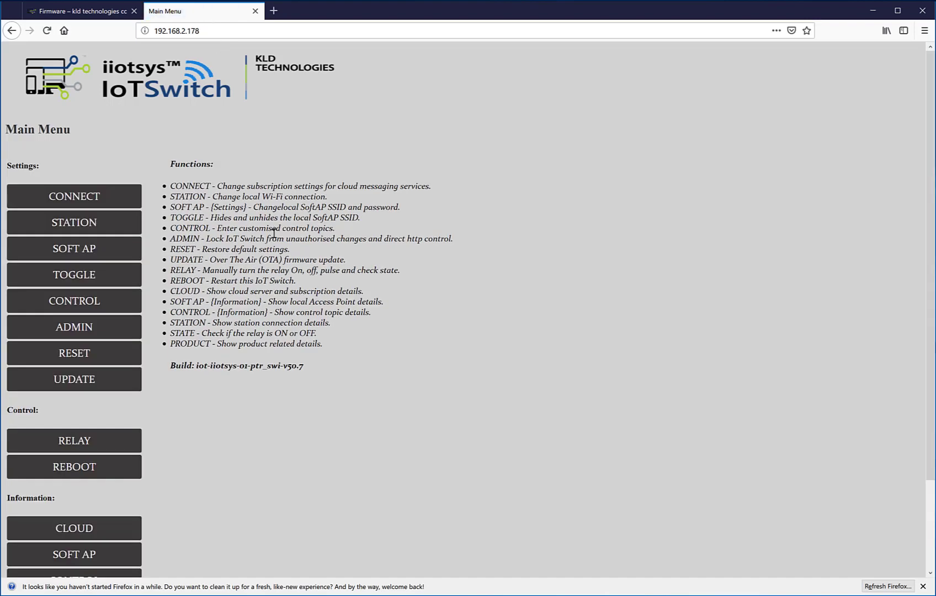
pyautogui.scroll(-1, 444, 282)
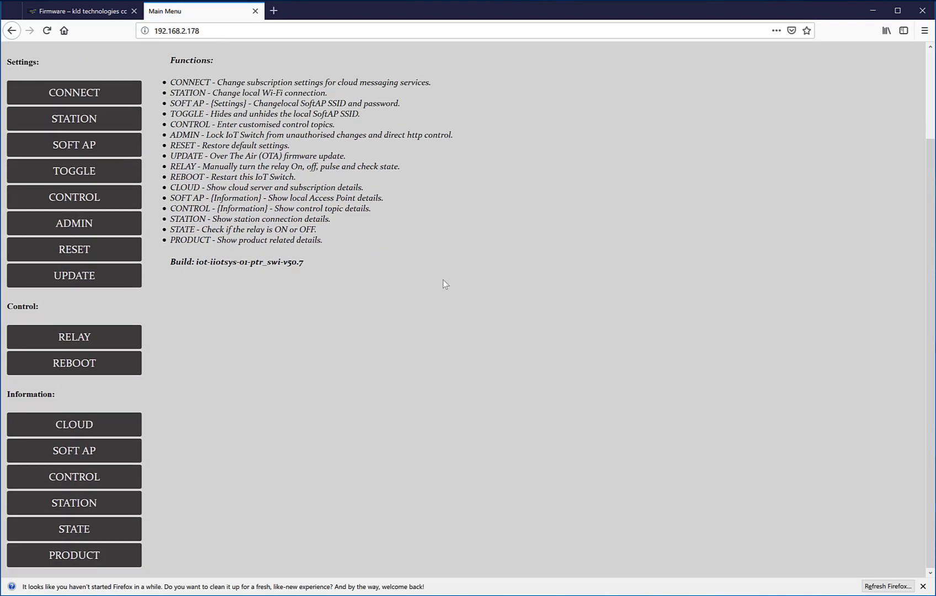
pyautogui.scroll(1, 444, 279)
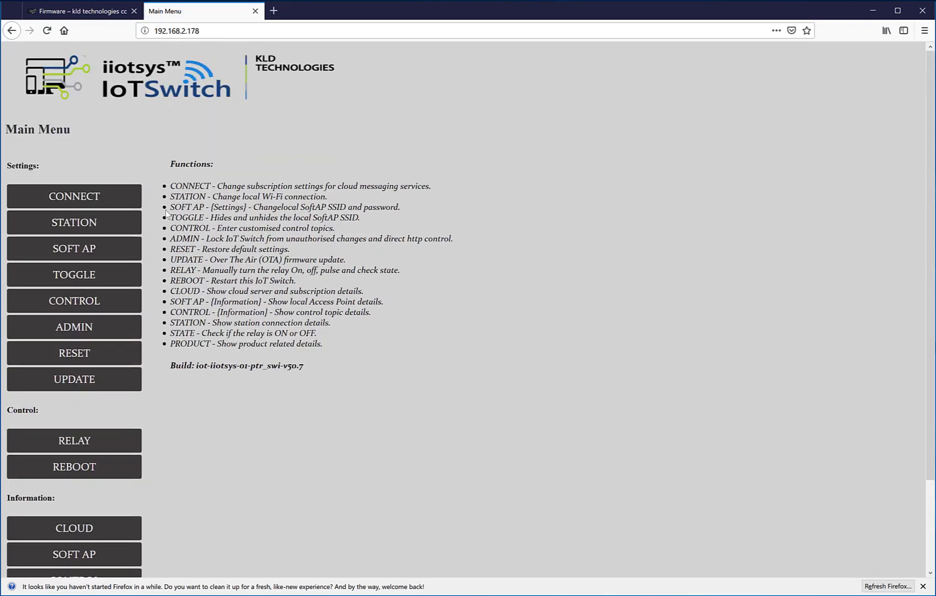
pyautogui.scroll(-3, 314, 297)
pyautogui.scroll(3, 353, 217)
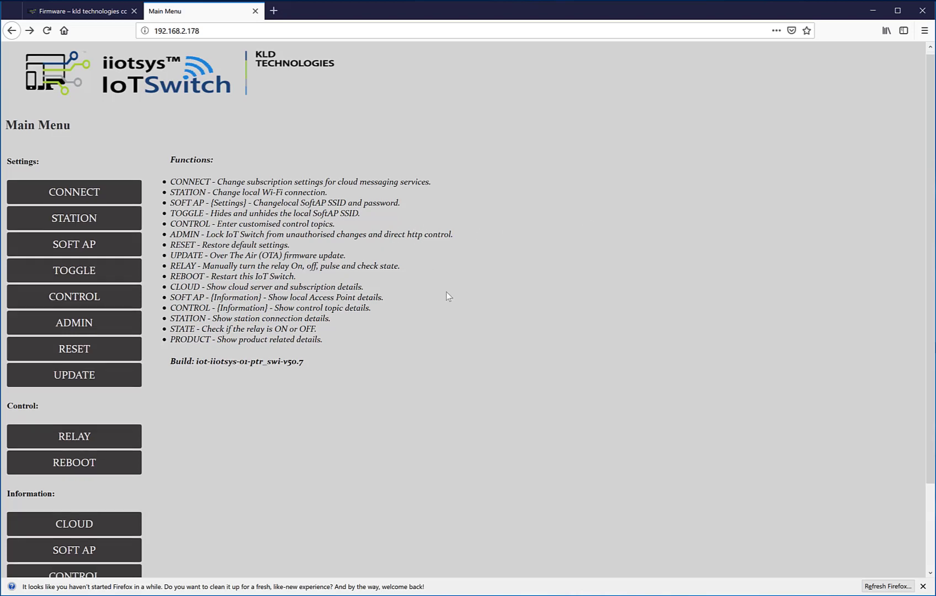
pyautogui.scroll(-3, 445, 295)
pyautogui.scroll(3, 448, 297)
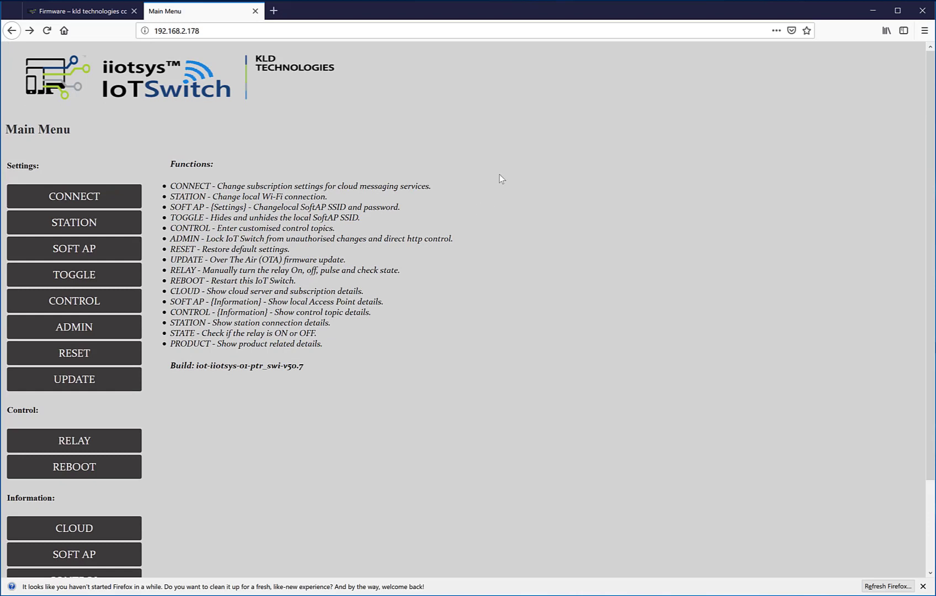
pyautogui.click(110, 194)
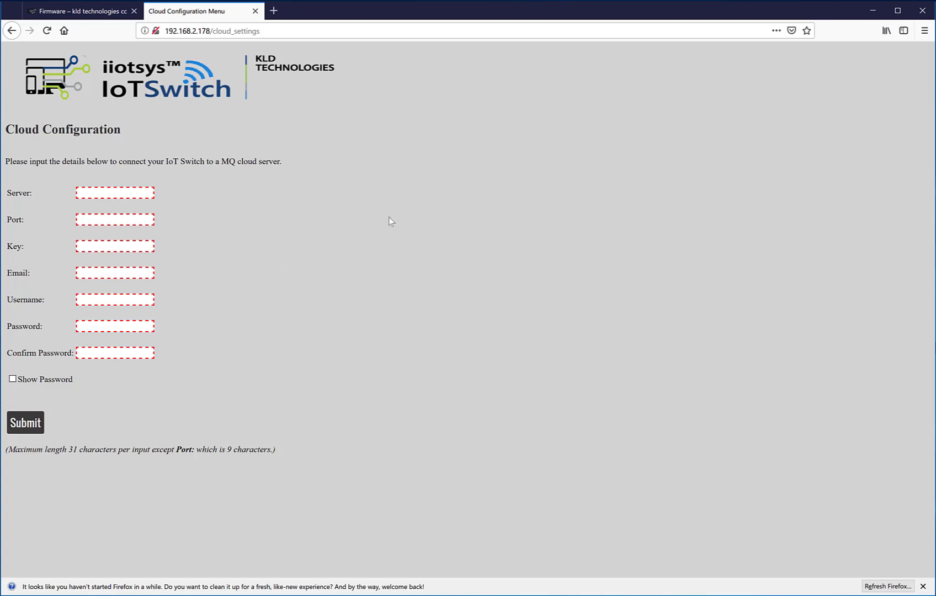
pyautogui.click(12, 31)
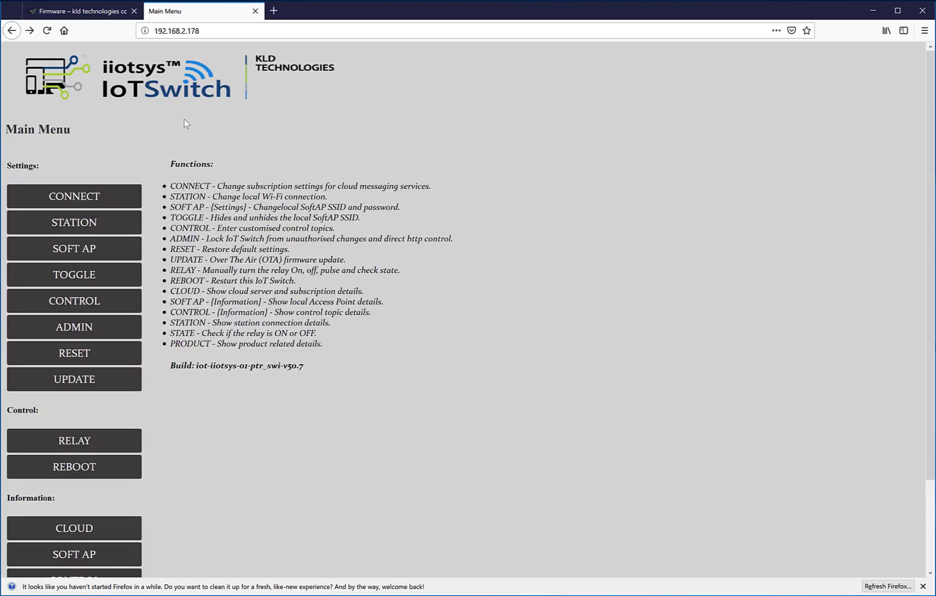
pyautogui.click(84, 225)
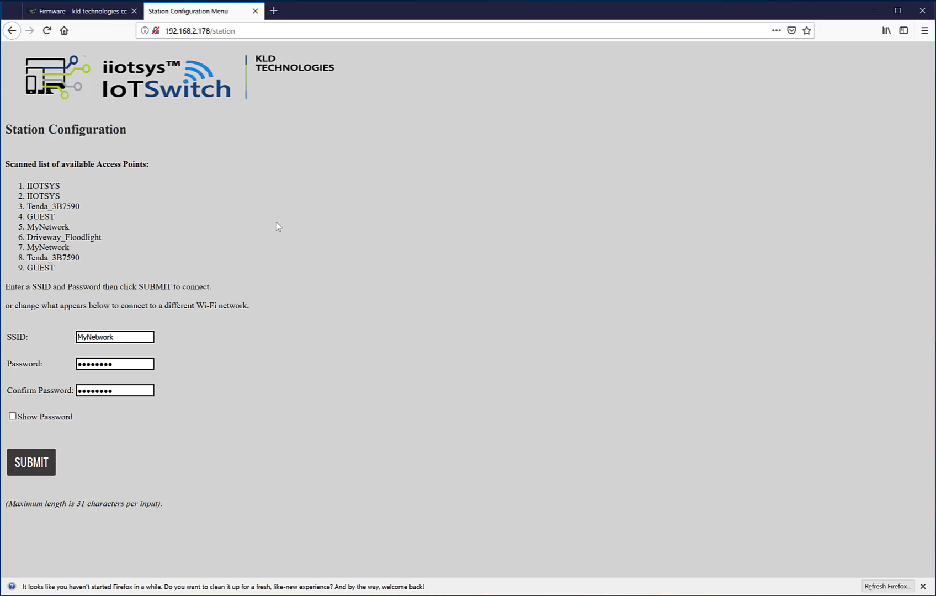
pyautogui.click(12, 30)
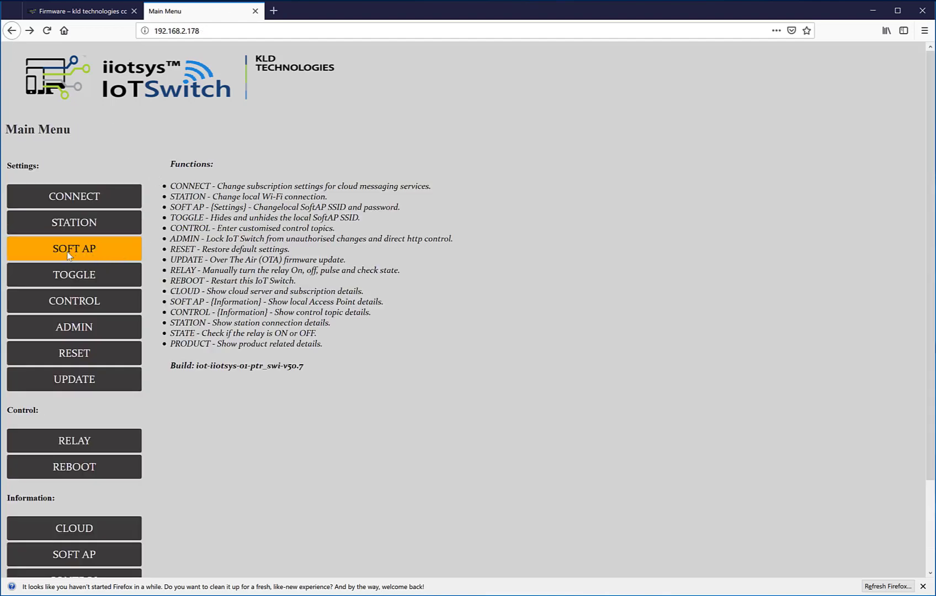
pyautogui.click(74, 254)
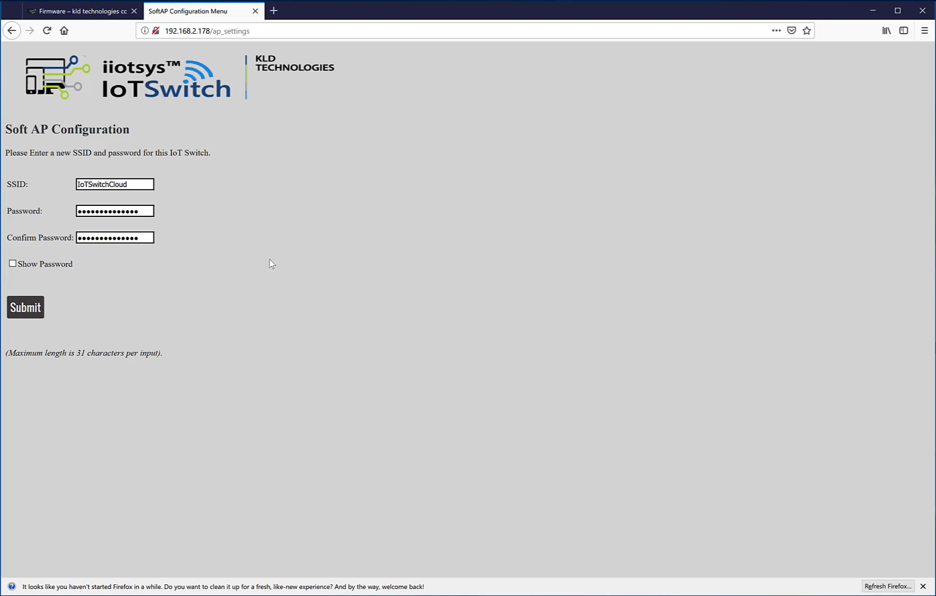
pyautogui.click(13, 32)
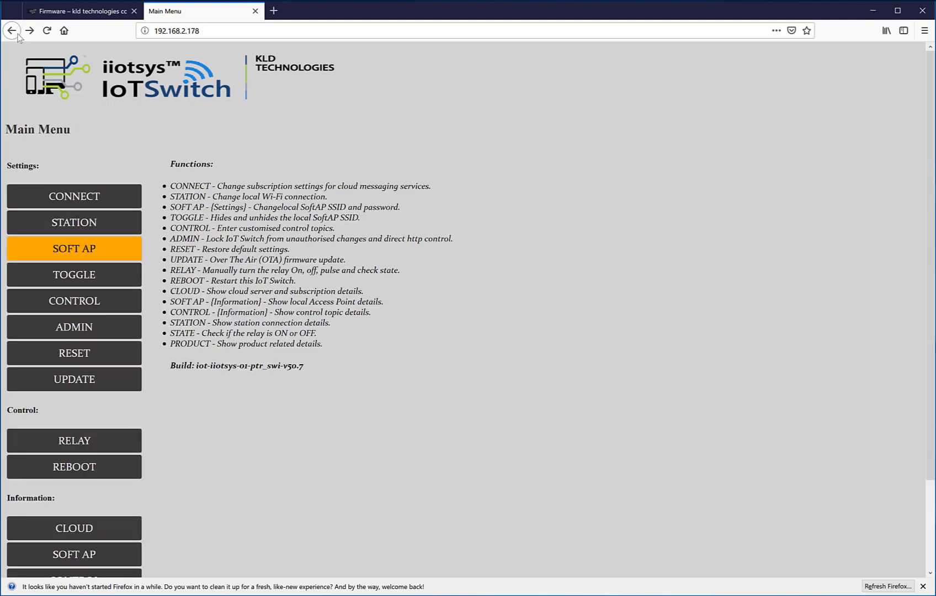
# - Toggle the Soft AP SSID IoTSwitchCloud to hidden, then go back to the Main Menu
pyautogui.click(119, 275)
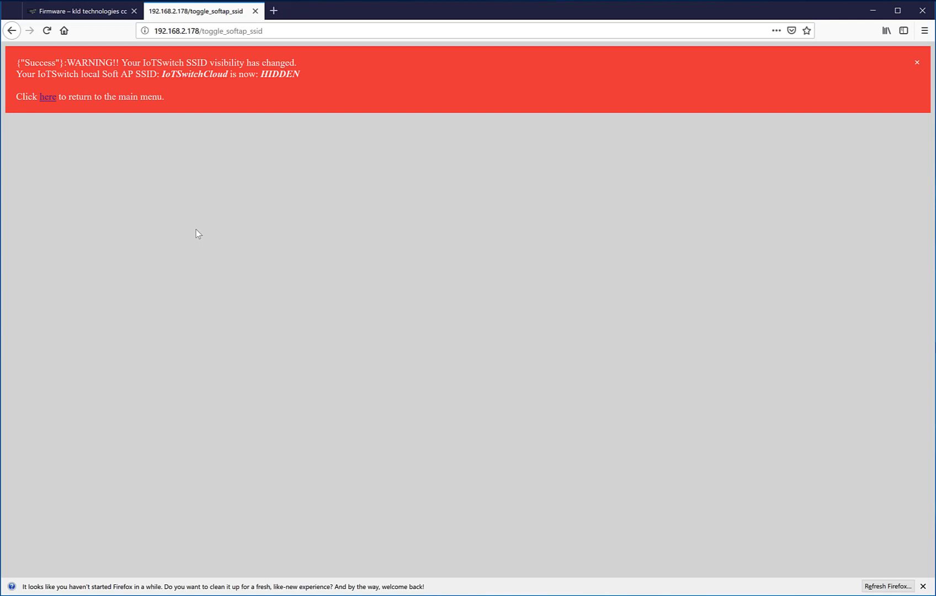
pyautogui.click(12, 31)
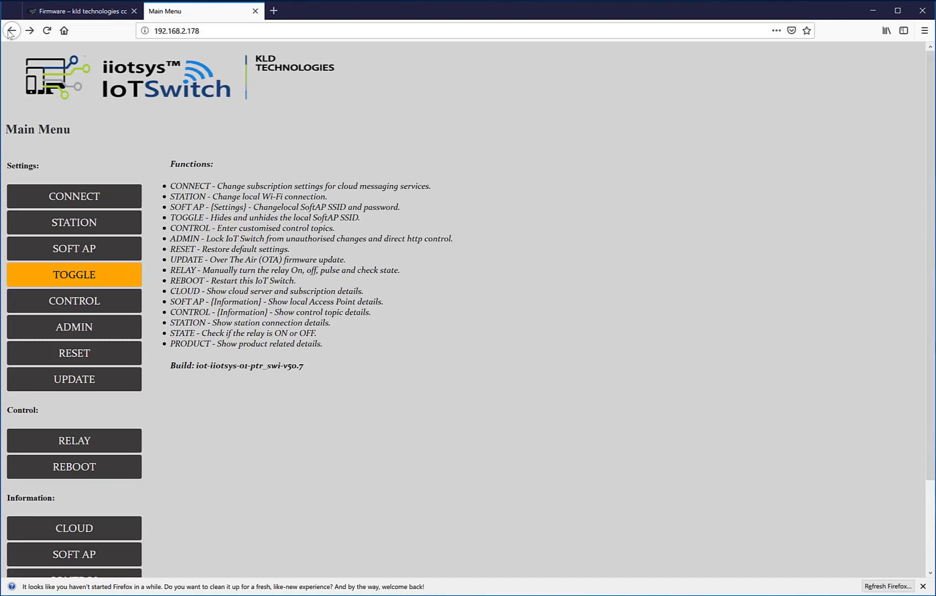
pyautogui.click(74, 301)
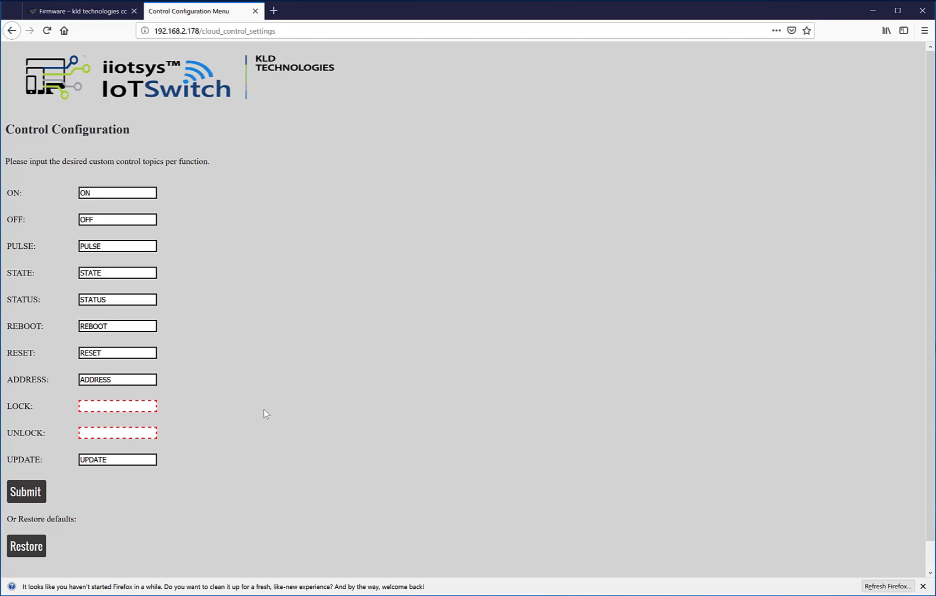
pyautogui.click(100, 410)
pyautogui.click(100, 436)
pyautogui.click(12, 31)
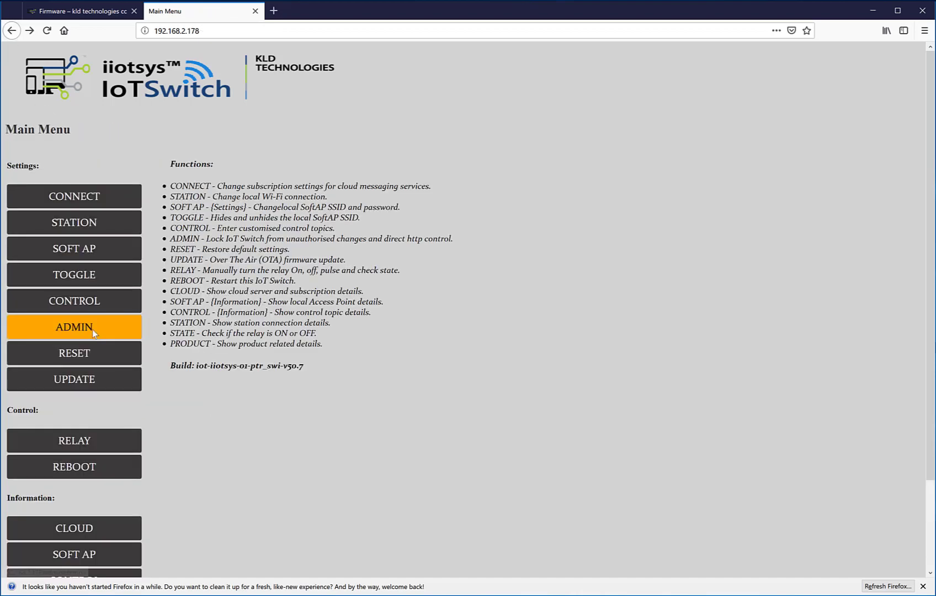
pyautogui.click(92, 329)
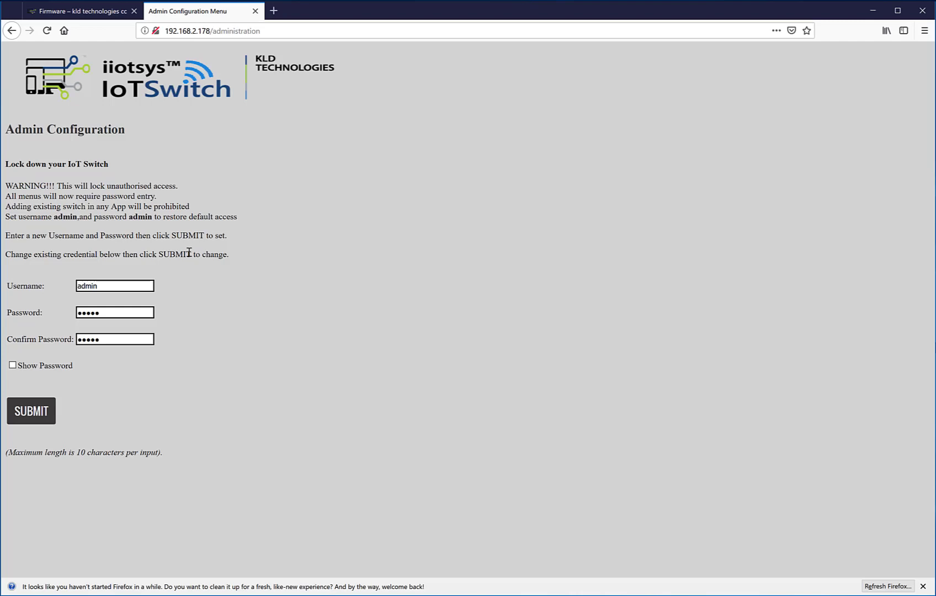
pyautogui.click(13, 31)
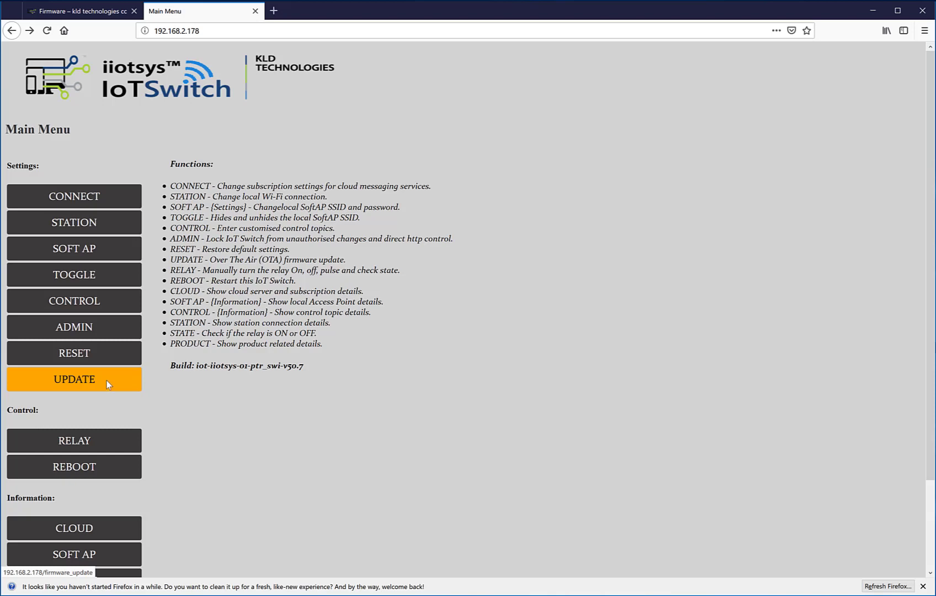
pyautogui.scroll(-1, 259, 369)
pyautogui.scroll(-3, 259, 368)
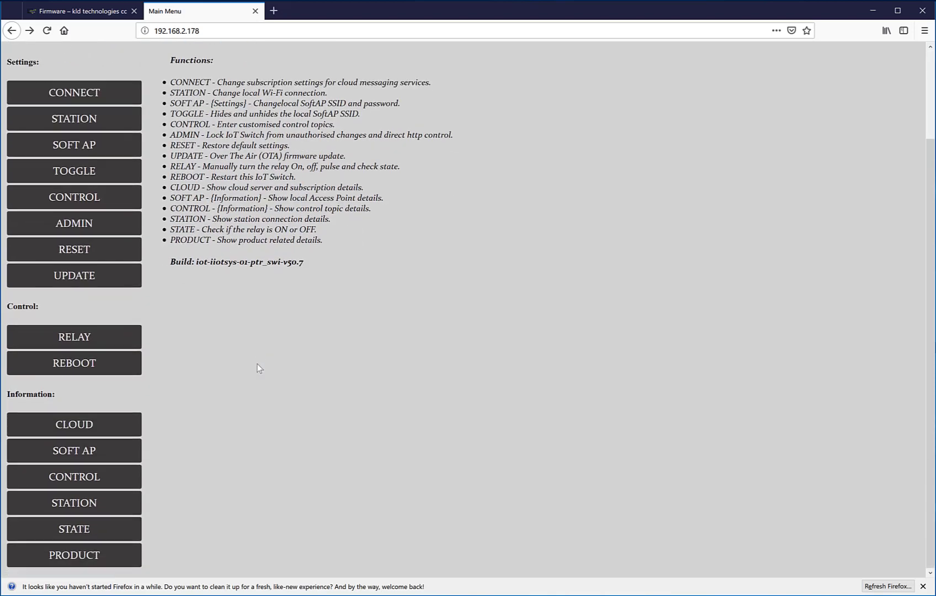
pyautogui.click(103, 339)
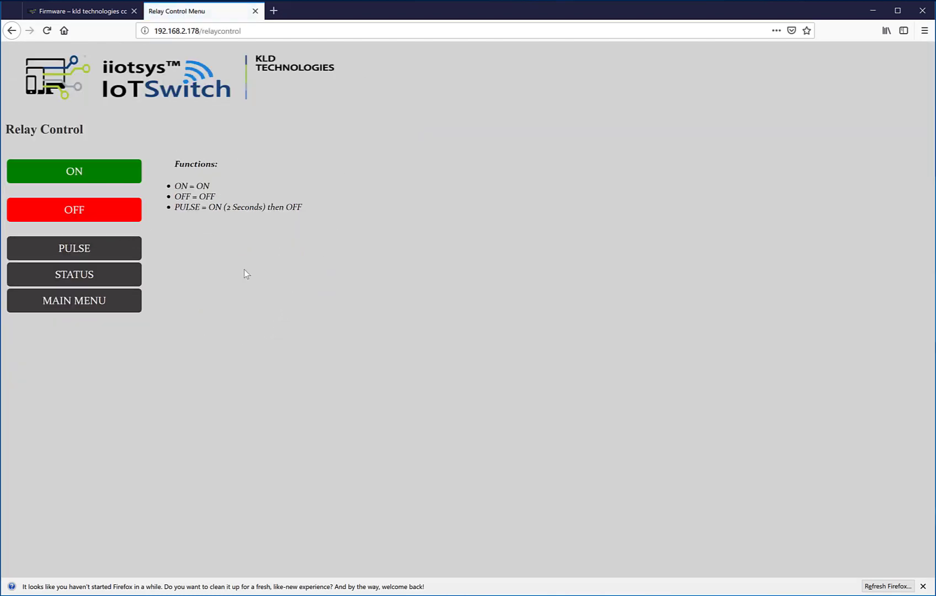
pyautogui.click(12, 30)
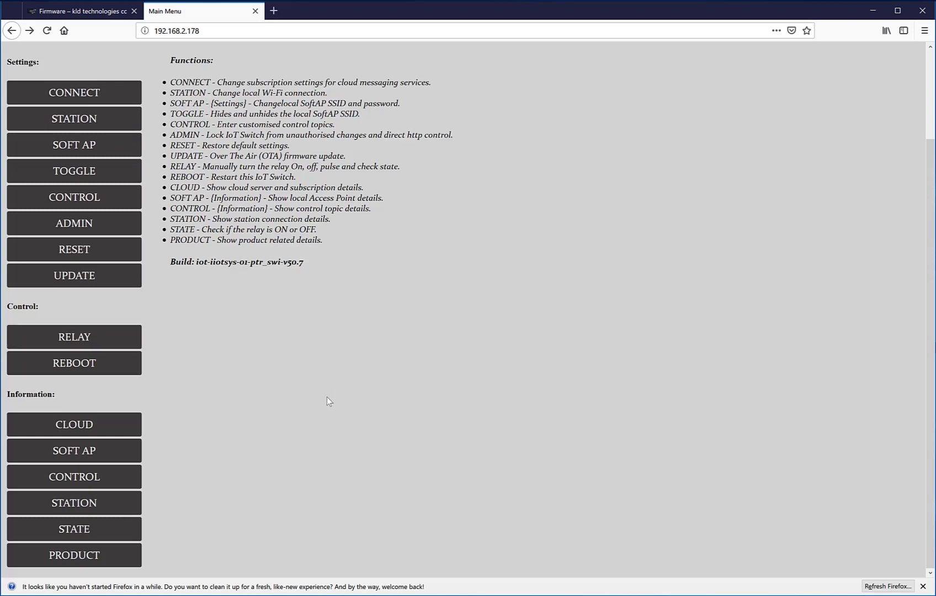
pyautogui.click(72, 477)
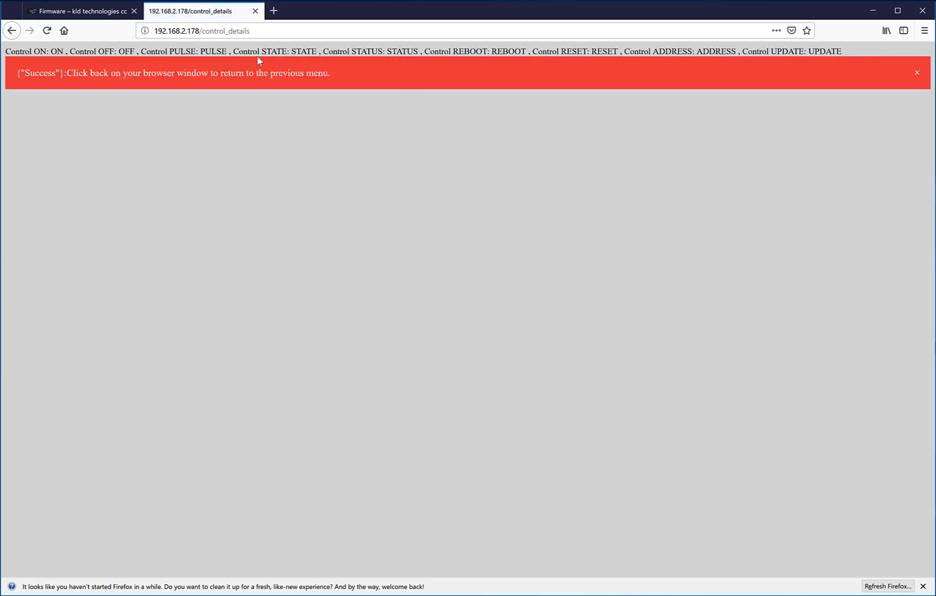
pyautogui.click(10, 32)
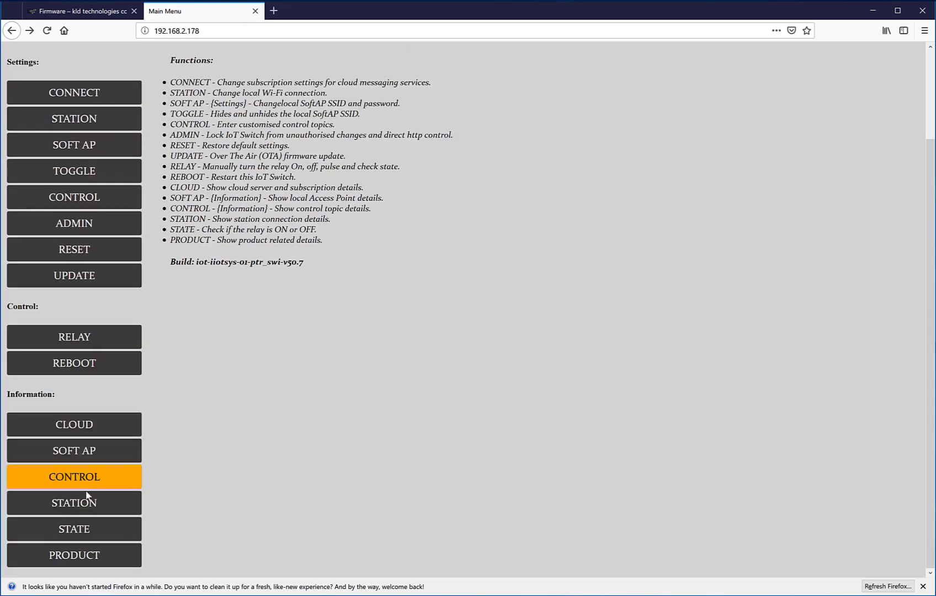
pyautogui.click(85, 454)
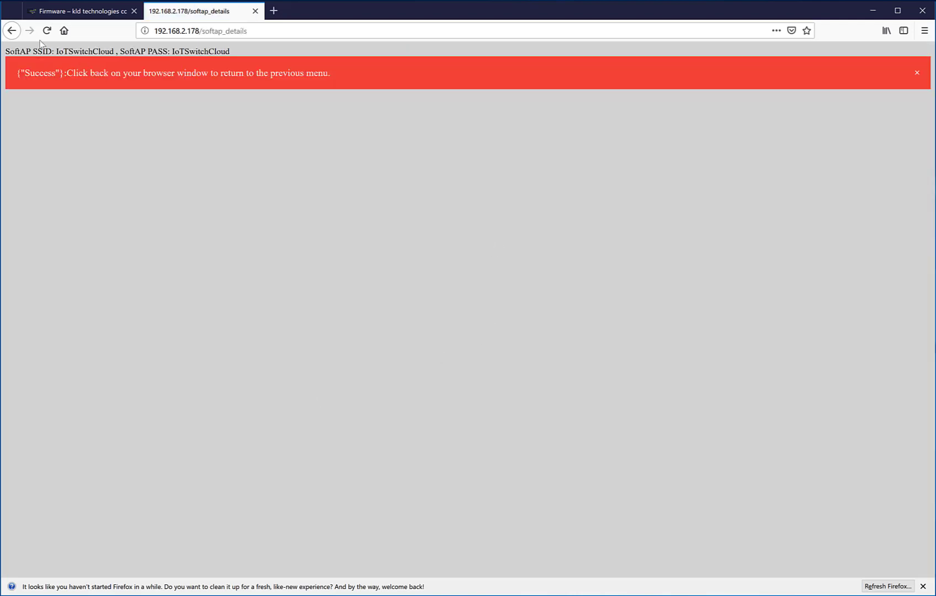
pyautogui.click(12, 33)
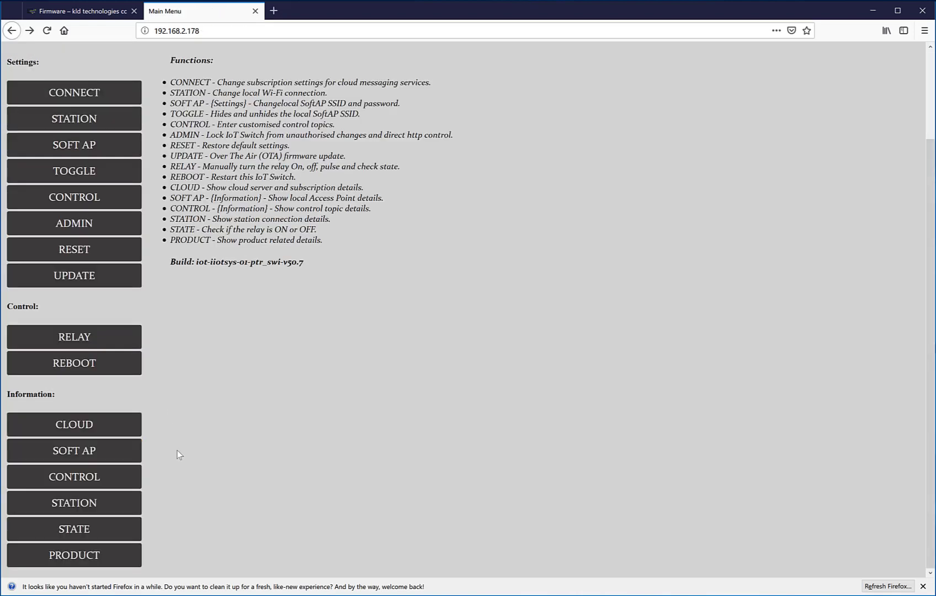
pyautogui.click(72, 503)
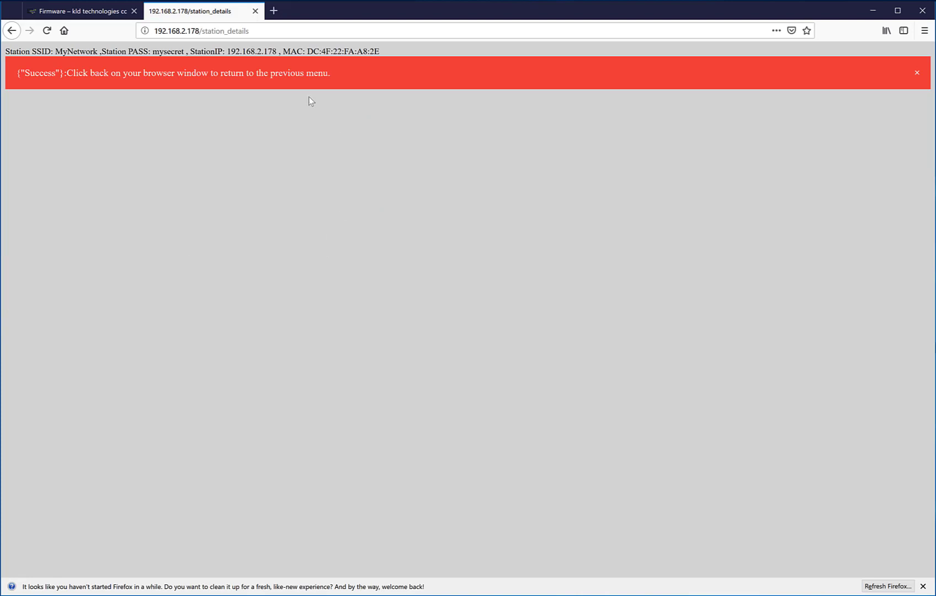
pyautogui.click(12, 32)
pyautogui.click(77, 533)
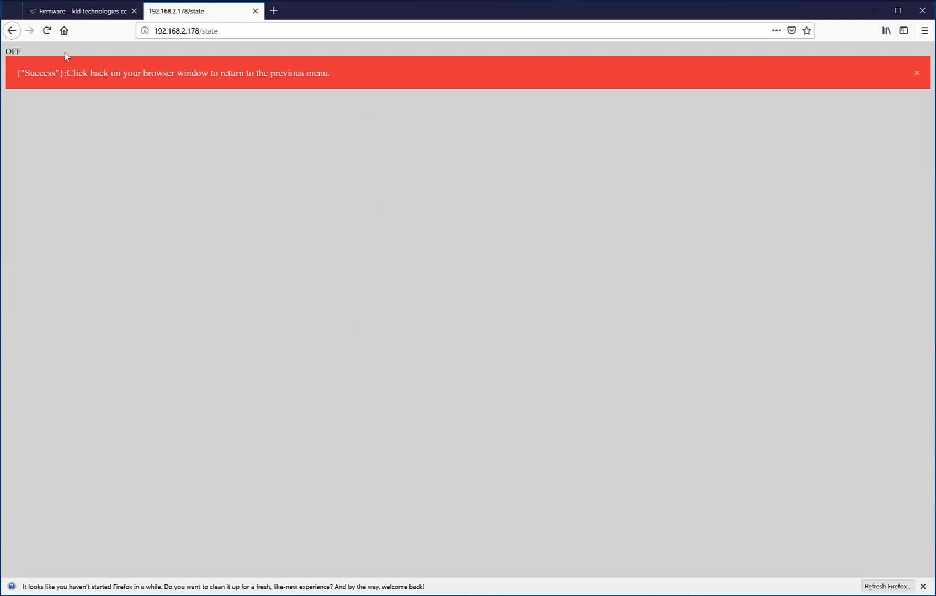
pyautogui.click(12, 31)
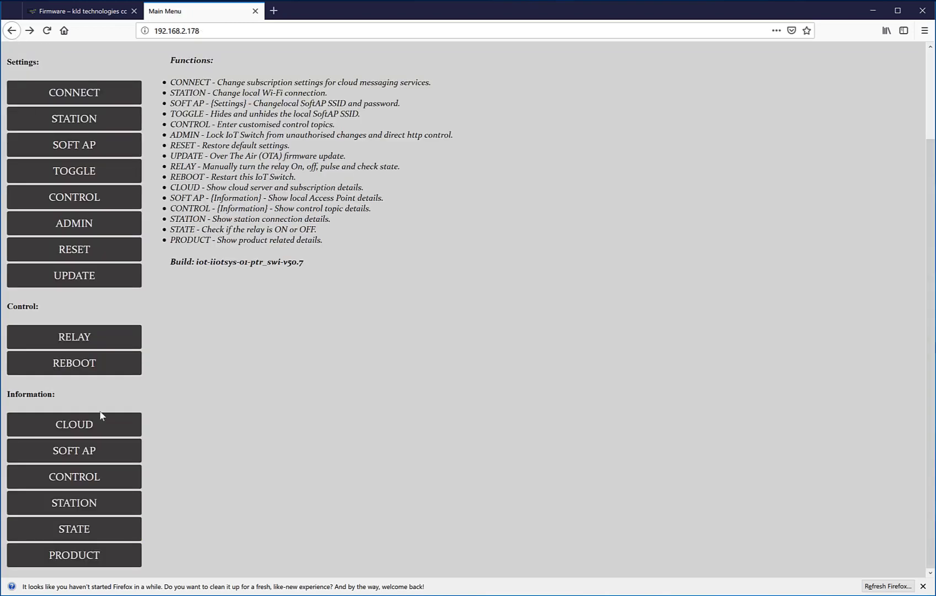
pyautogui.click(120, 554)
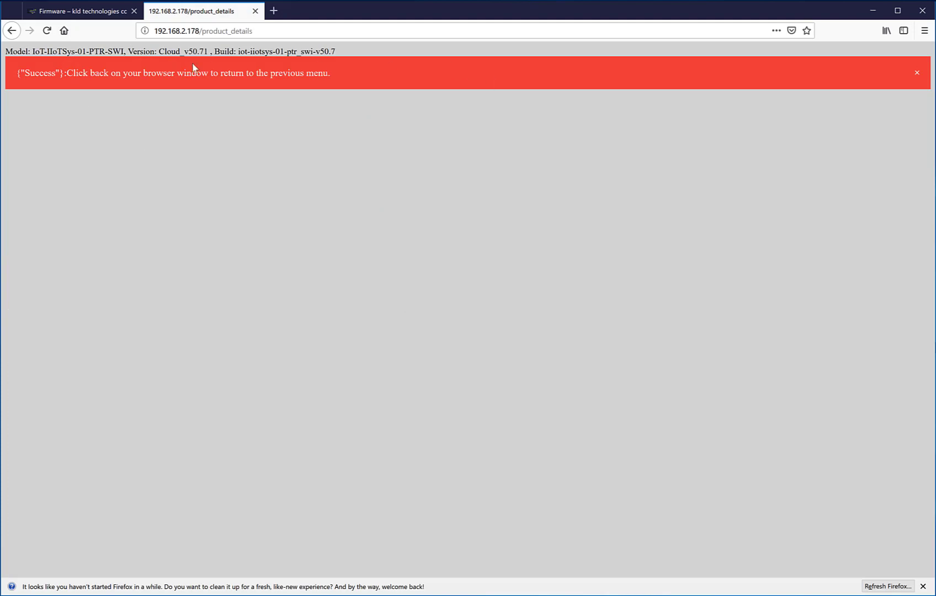
pyautogui.click(12, 31)
pyautogui.scroll(2, 722, 442)
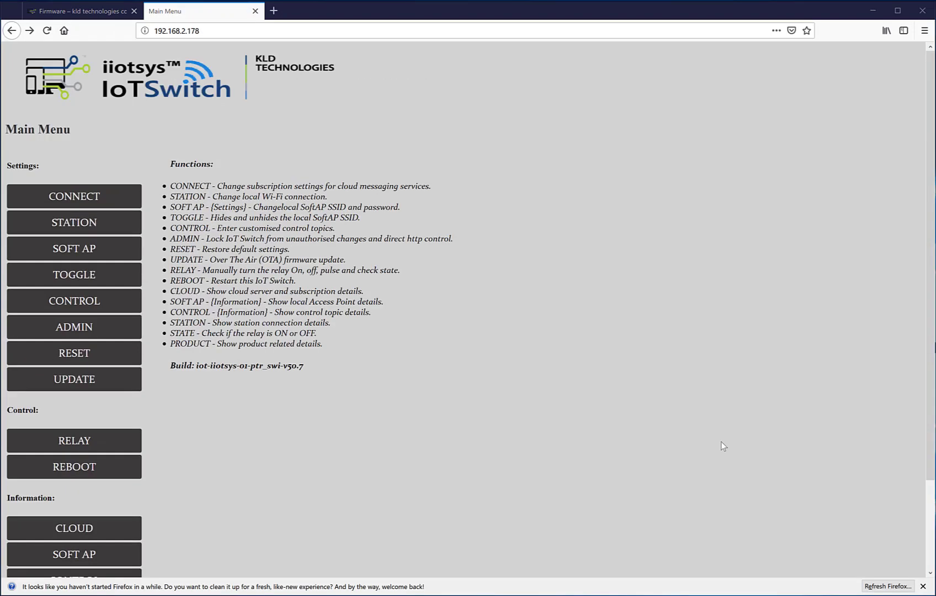